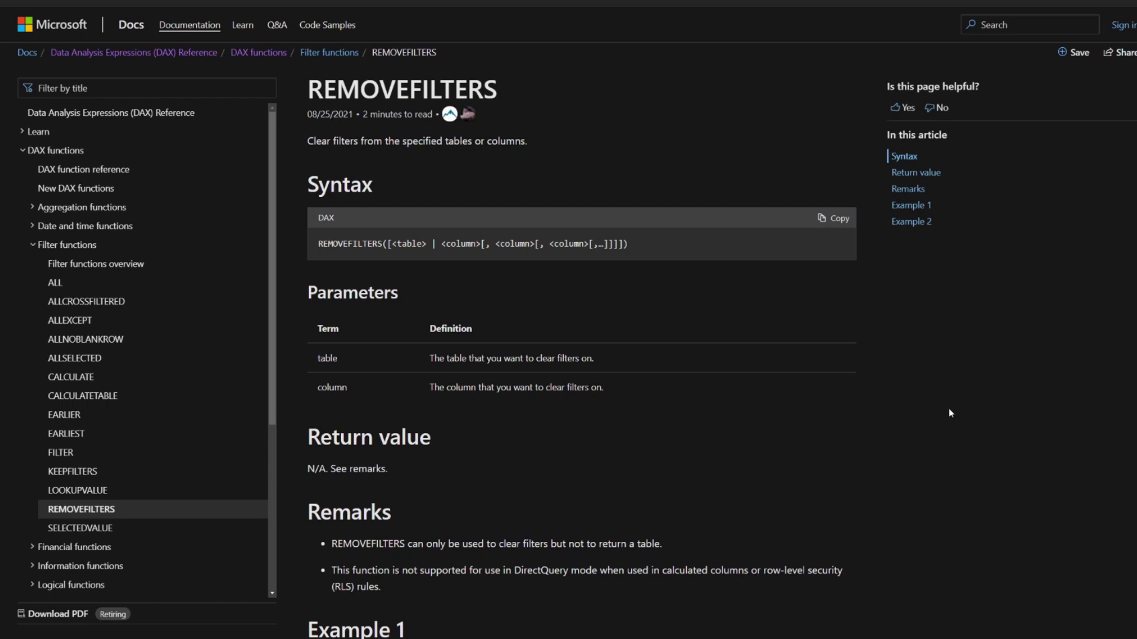
Step: Highlight the REMOVEFILTERS syntax arguments (optional table or columns) in the DAX code box
drag(388, 243, 624, 243)
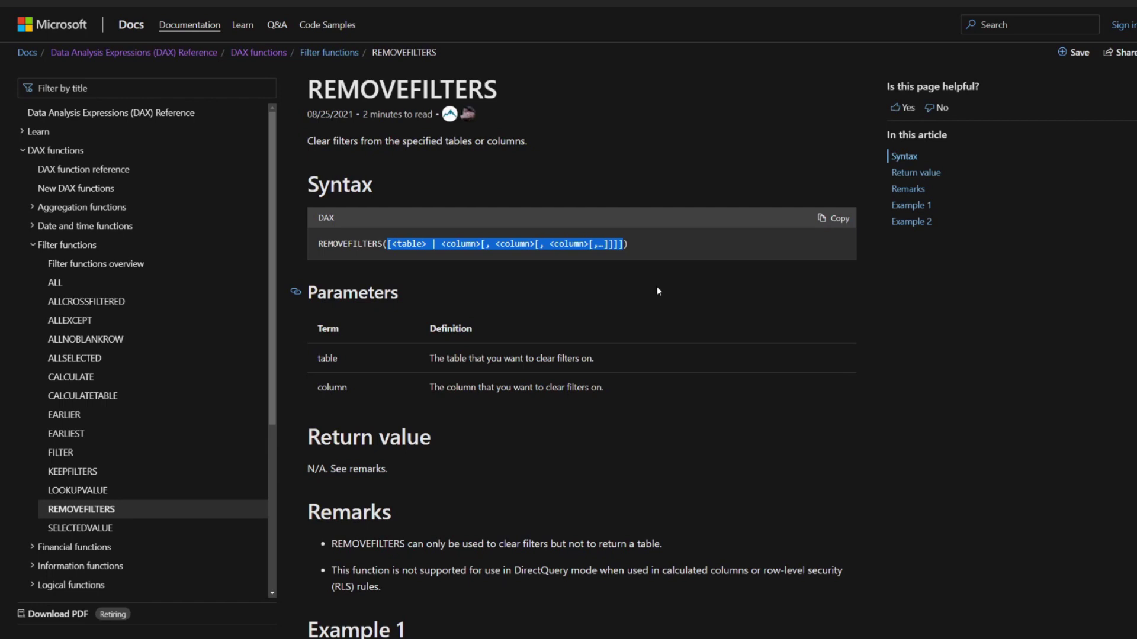
Step: Deselect the syntax and scroll down to Remarks and the Example 1 TotalSales/%Sales query
click(658, 292)
scroll(657, 292, down, 2)
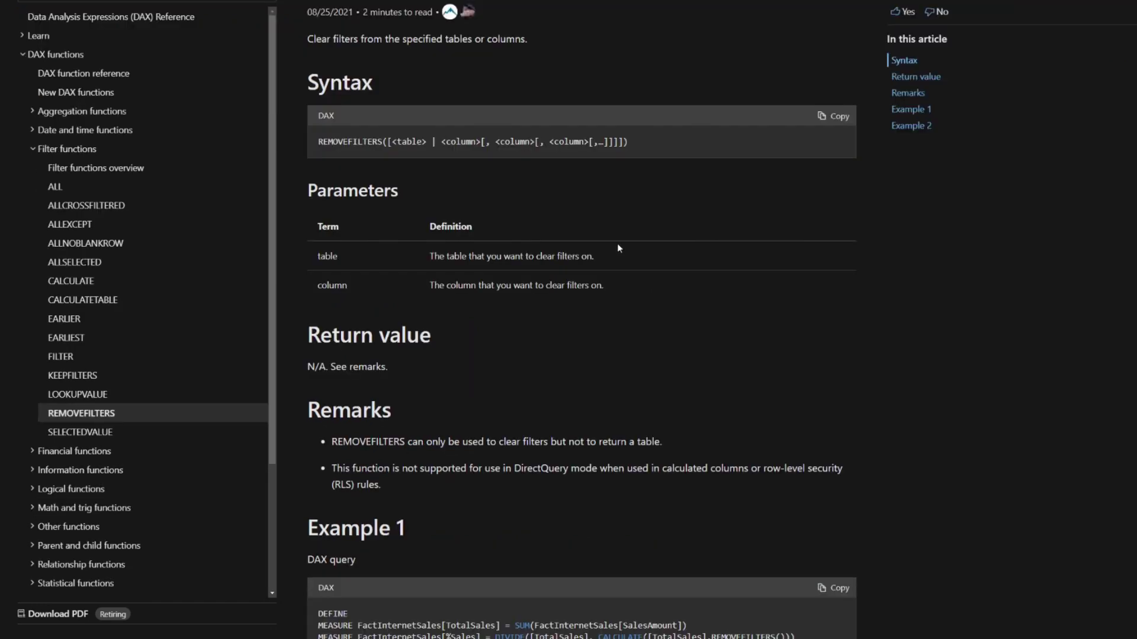
scroll(570, 274, down, 1)
scroll(570, 275, down, 1)
scroll(461, 307, down, 1)
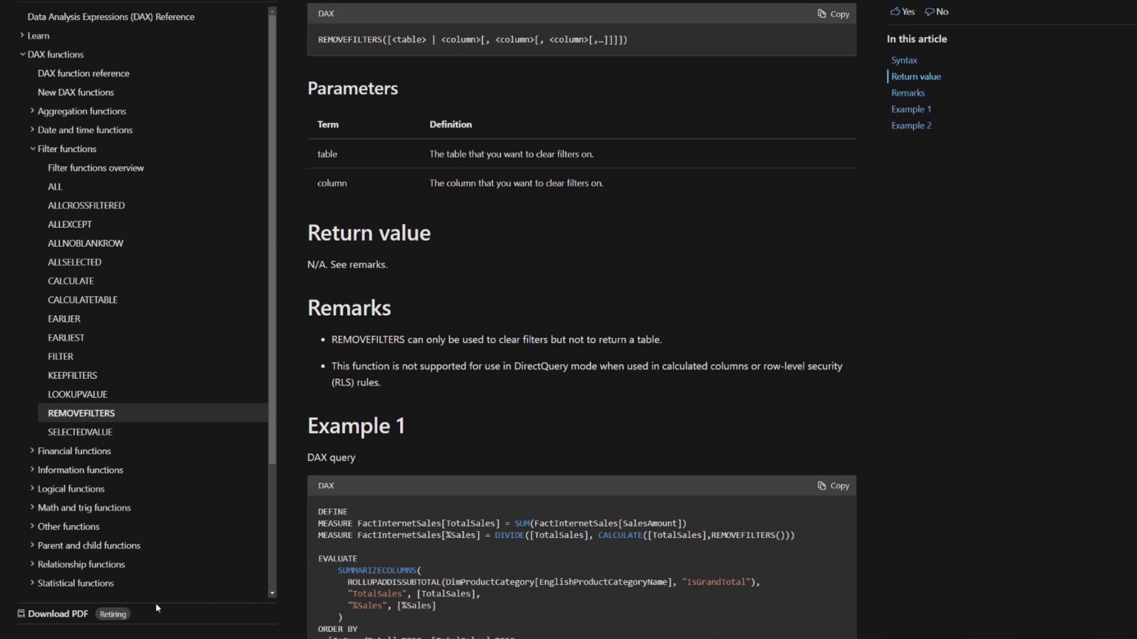
Step: In Power BI's Data view, create the calculated table 'ALL table' = ALL(Orders)
click(99, 630)
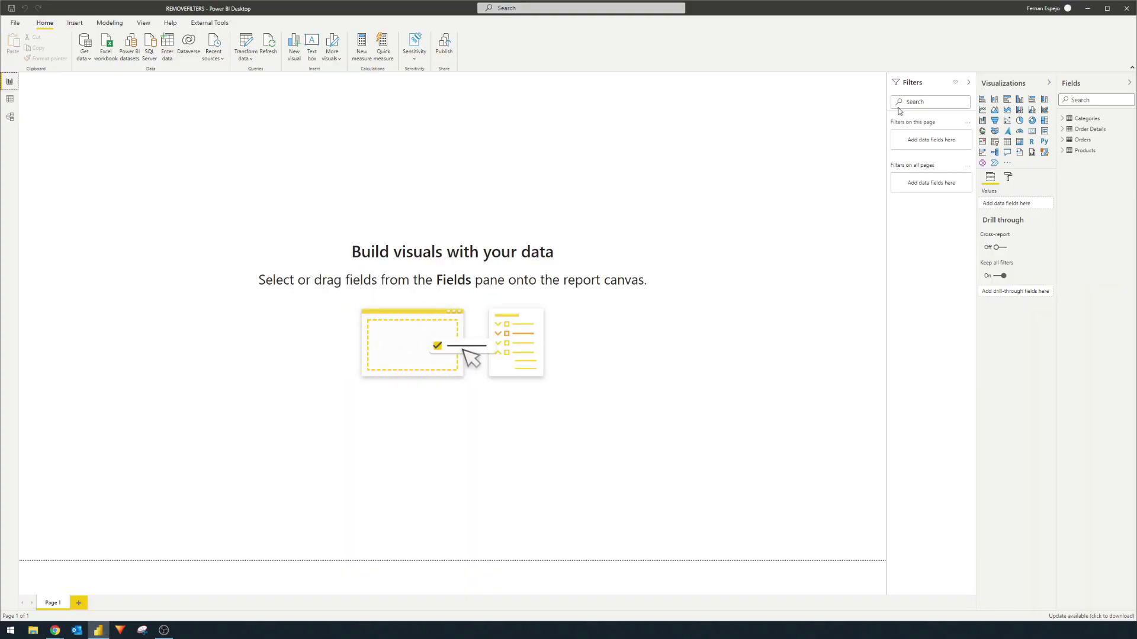
click(8, 101)
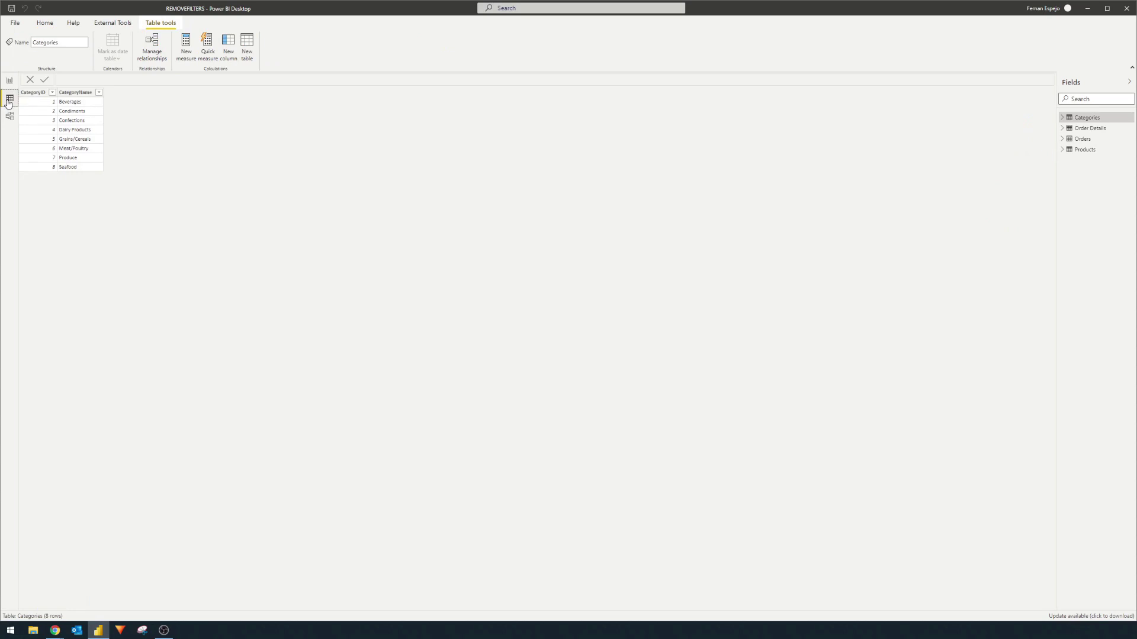
click(410, 68)
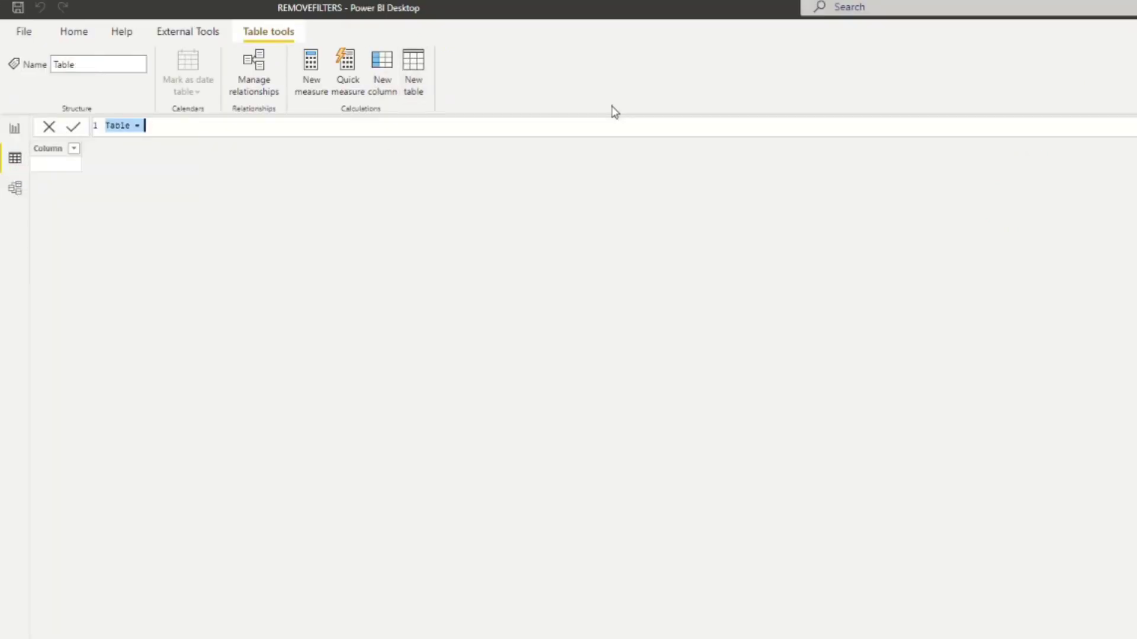
text(ALL table = ALL()
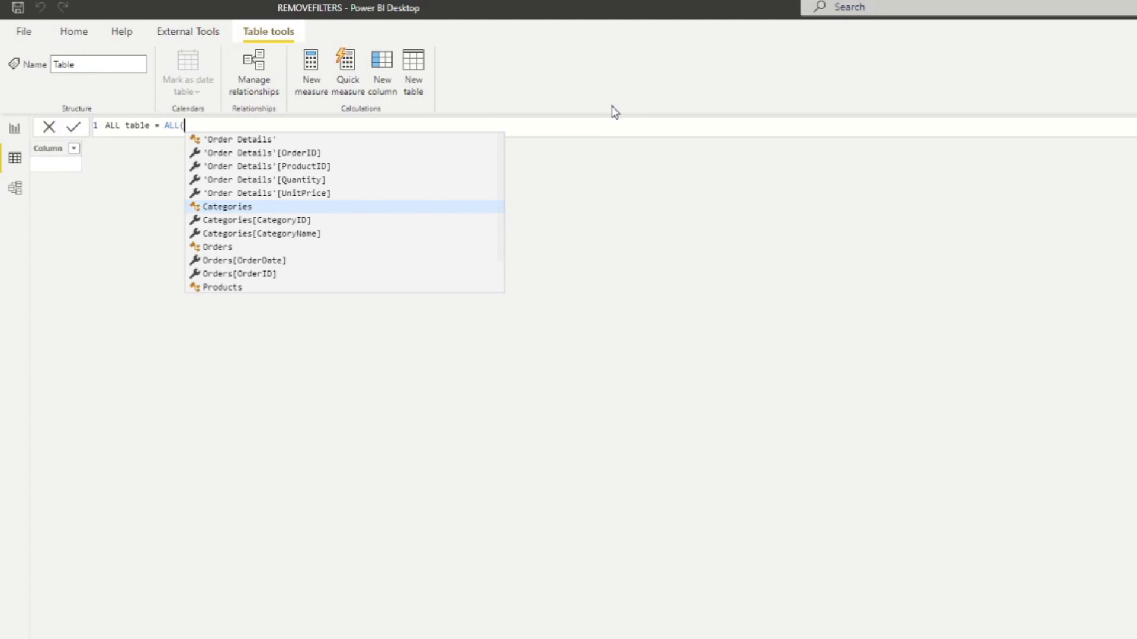
text(Or)
text(r)
text(ers))
key(Return)
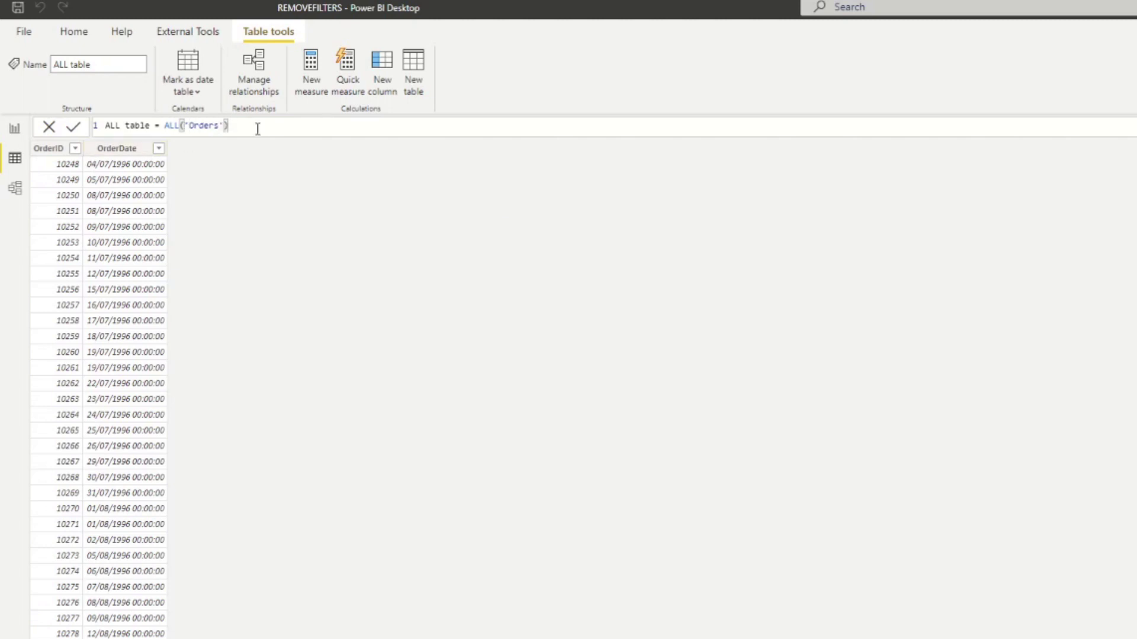
Step: Replace the ALL table's ALL(Orders) expression with REMOVEFILTERS() and commit it, producing an error
drag(228, 126, 165, 127)
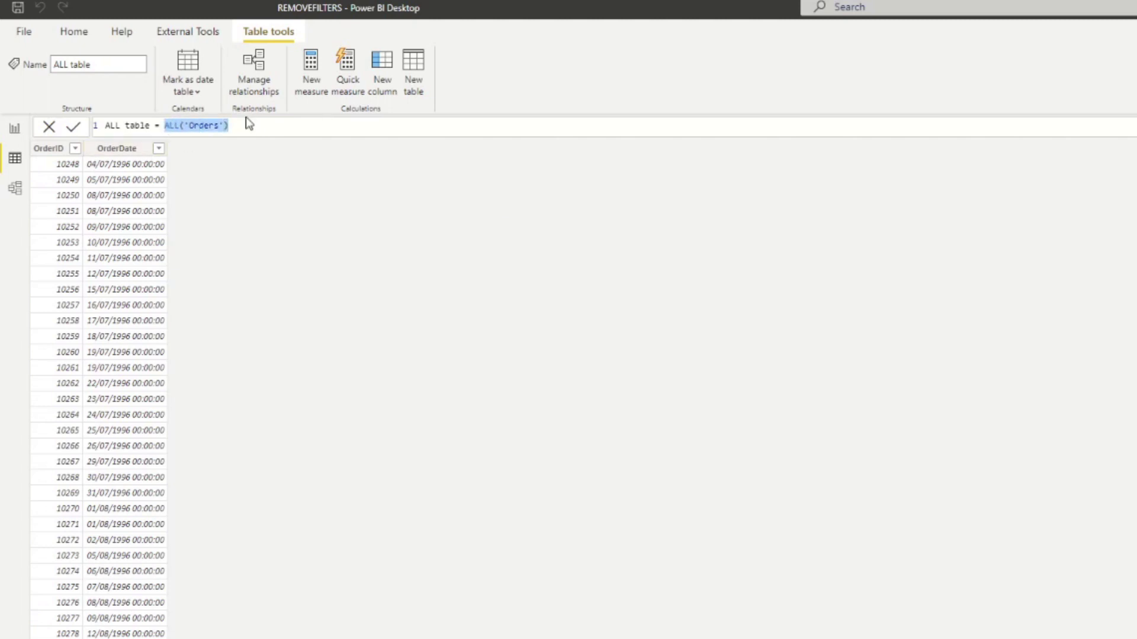
text(REMOVE)
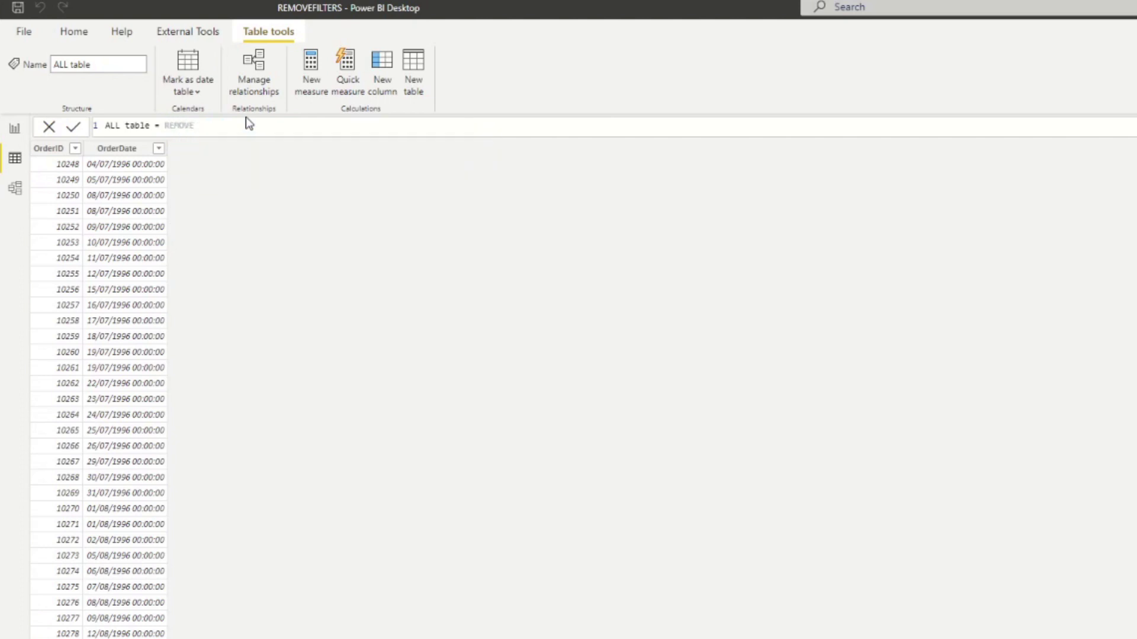
text(FILTERS()
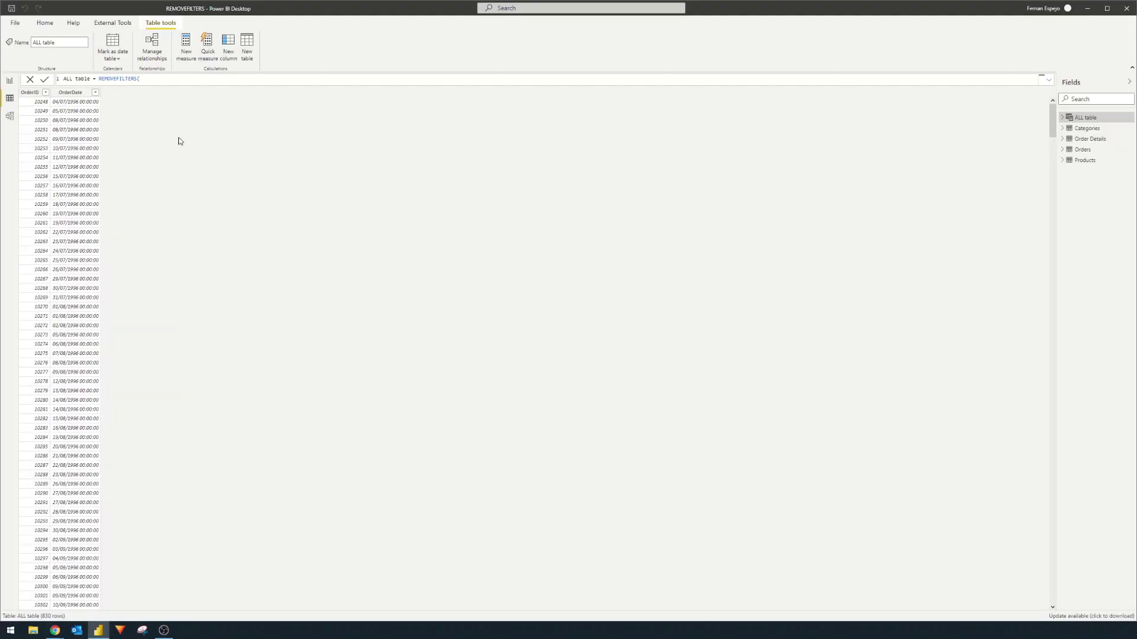
text())
key(Return)
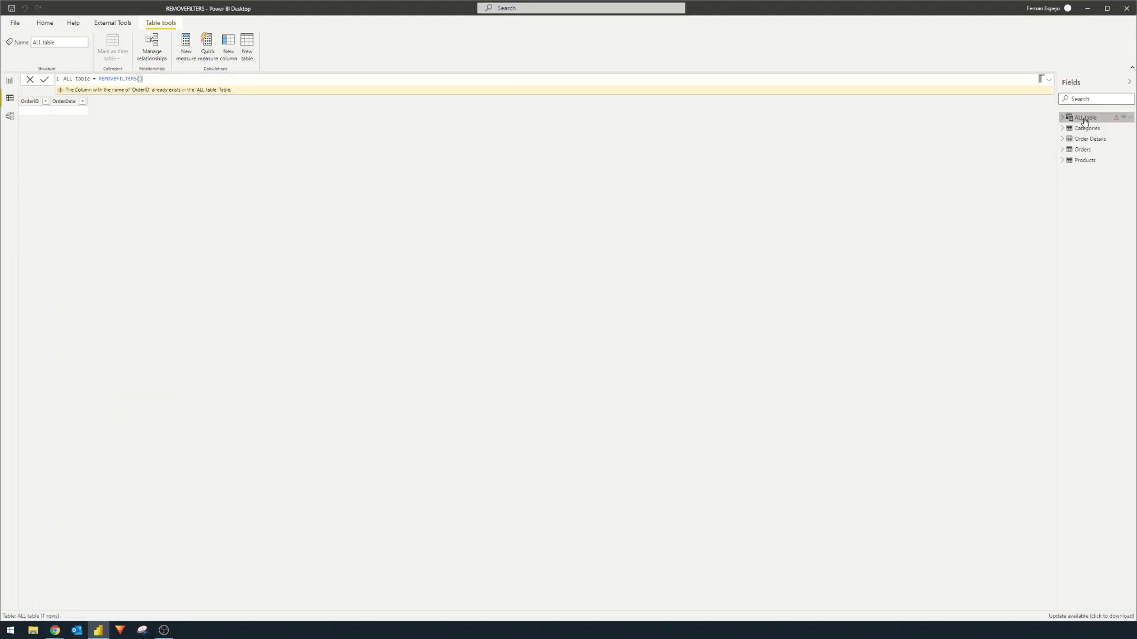
Step: Delete the ALL table from the model
right_click(1085, 121)
click(1051, 191)
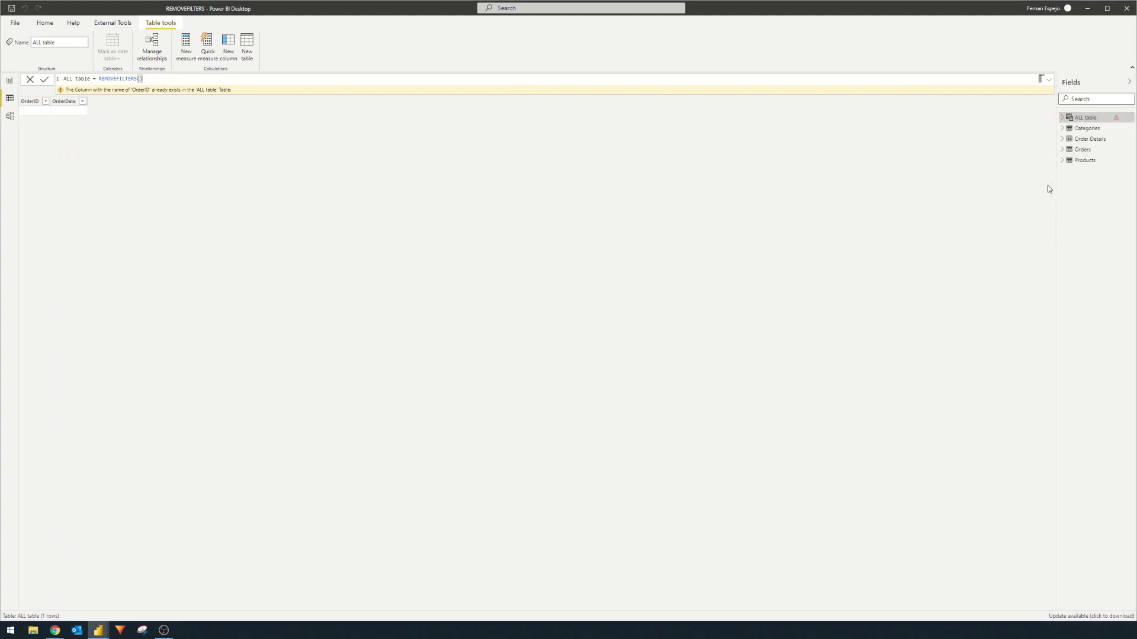
key(Return)
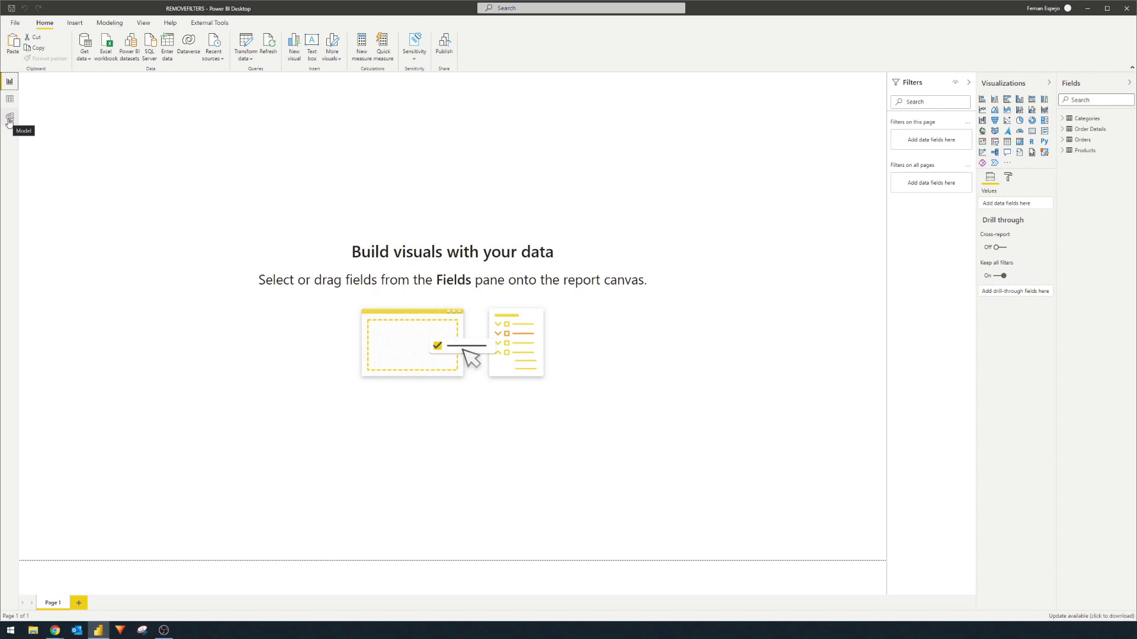
Step: Inspect the Categories, Products, Order Details and Orders relationships in Model view, then go back to Report view
click(9, 121)
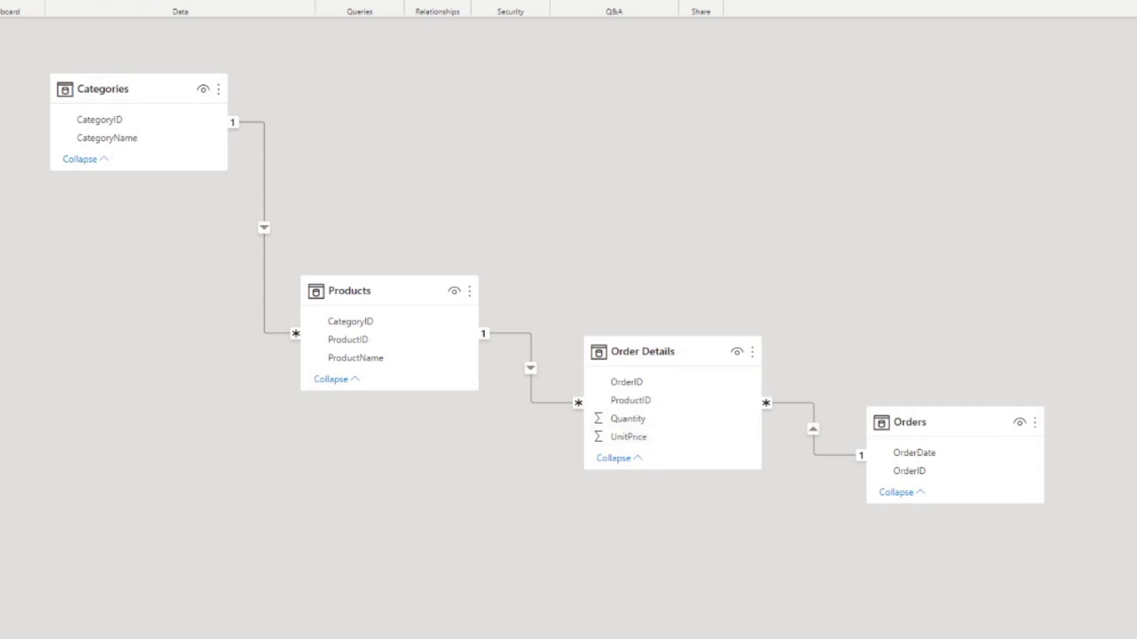
click(6, 59)
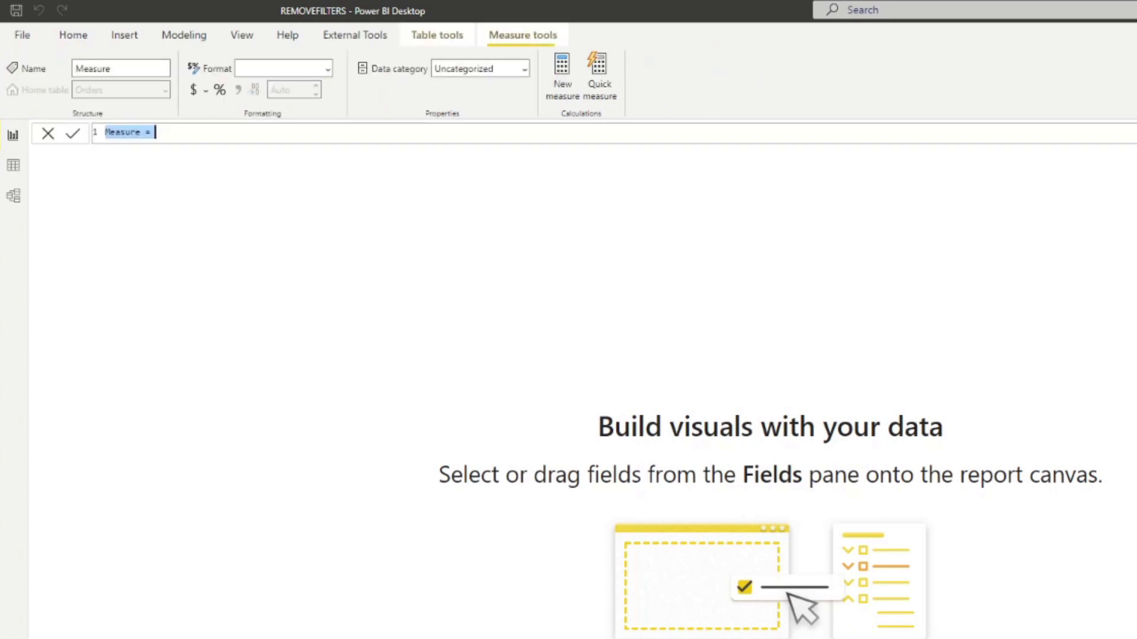
Step: Begin the Total Sales measure as CALCULATE wrapping SUMX on indented lines
text(Total Sales =)
key(Return)
key(Tab)
text(CALC)
key(Tab)
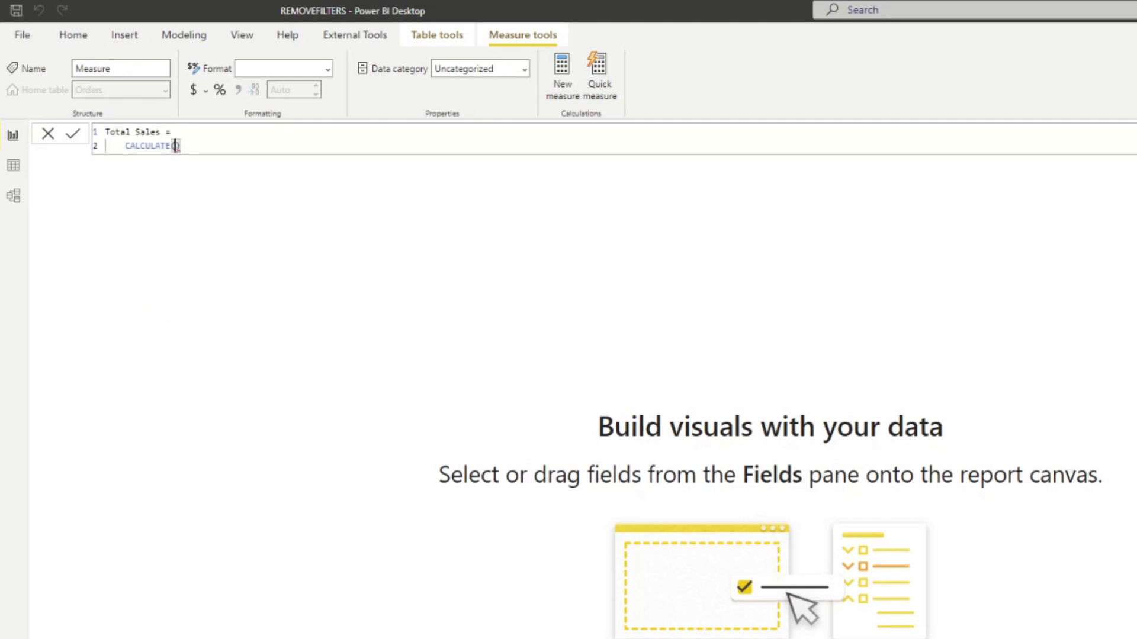
key(shift+Return)
text(sumx)
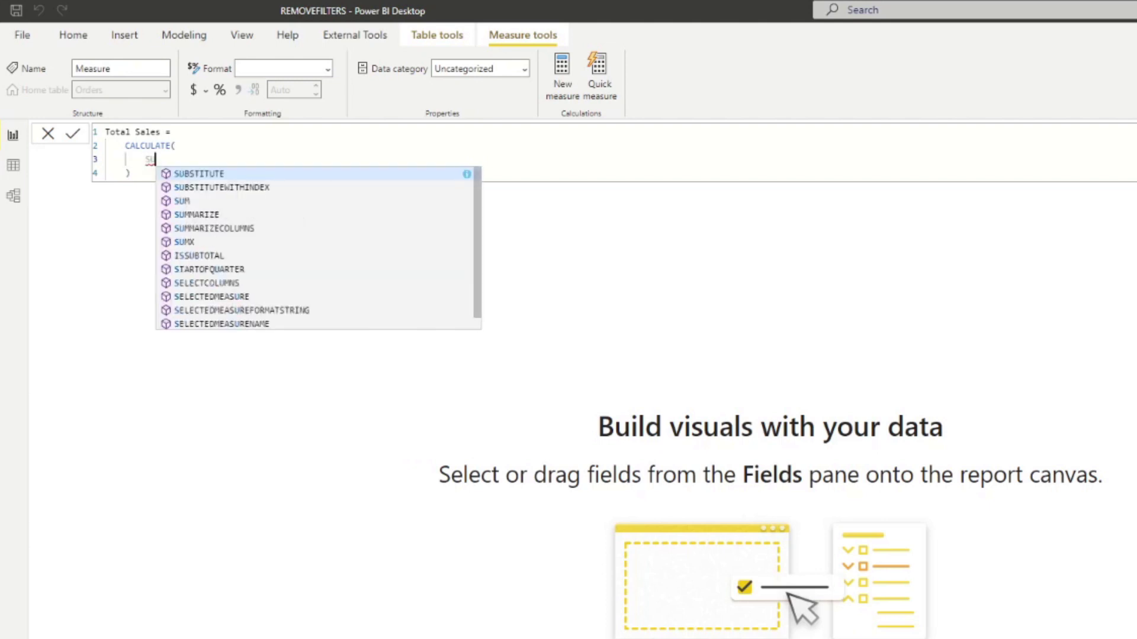
key(Tab)
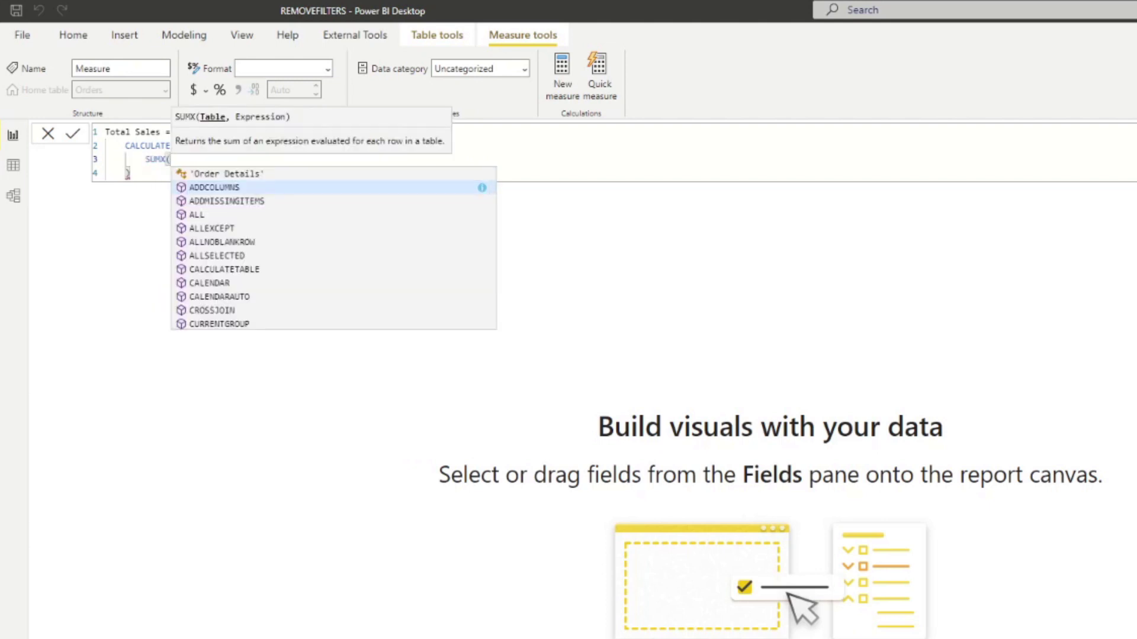
Step: Complete SUMX over 'Order Details' with Quantity * UnitPrice and commit the measure
text(ord)
key(Down)
key(Tab)
text(, )
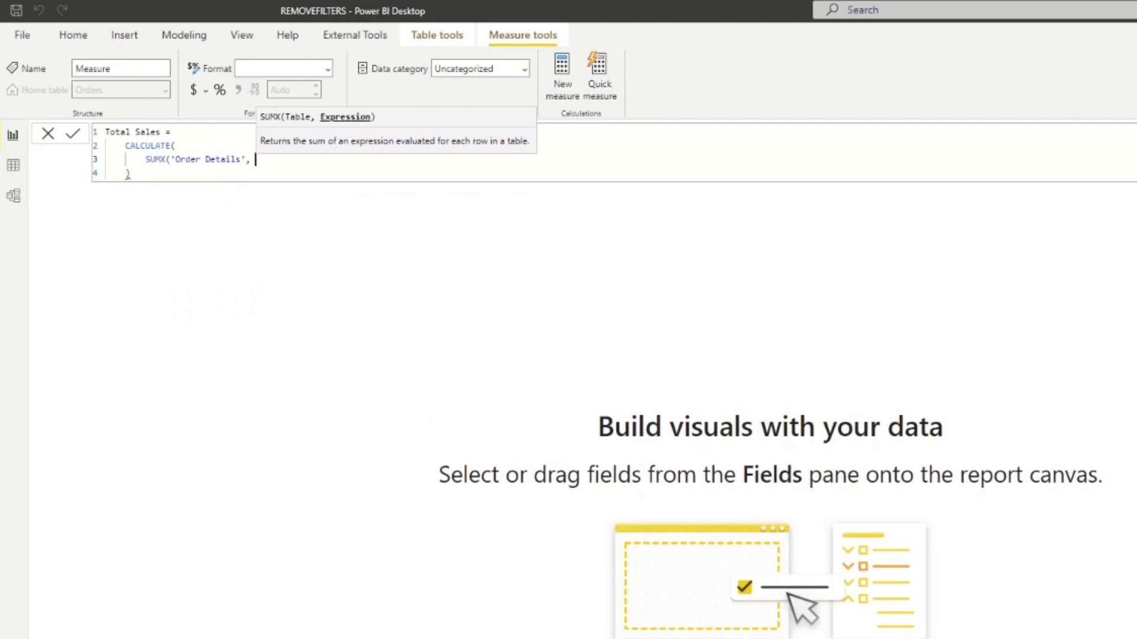
text(qua)
key(Tab)
text(* un)
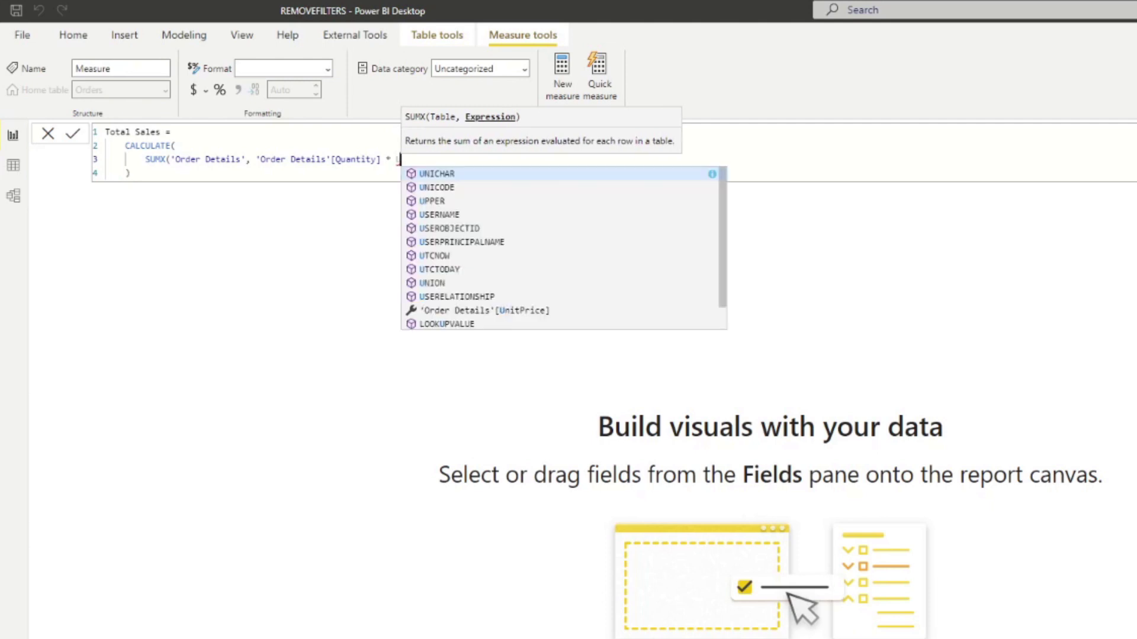
key(Tab)
text())
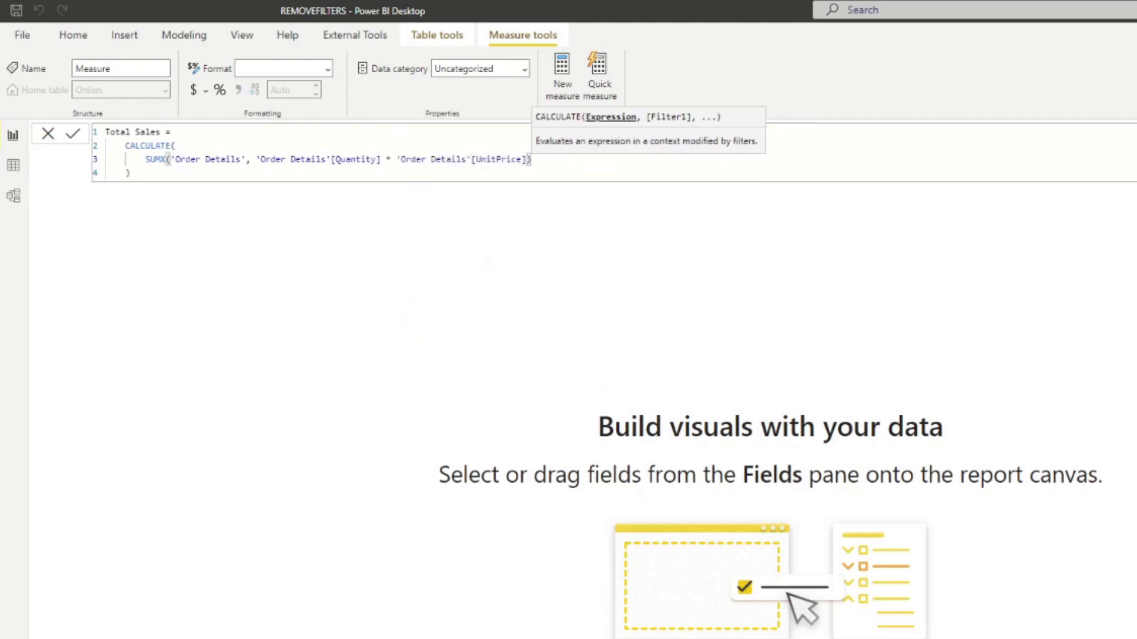
key(Return)
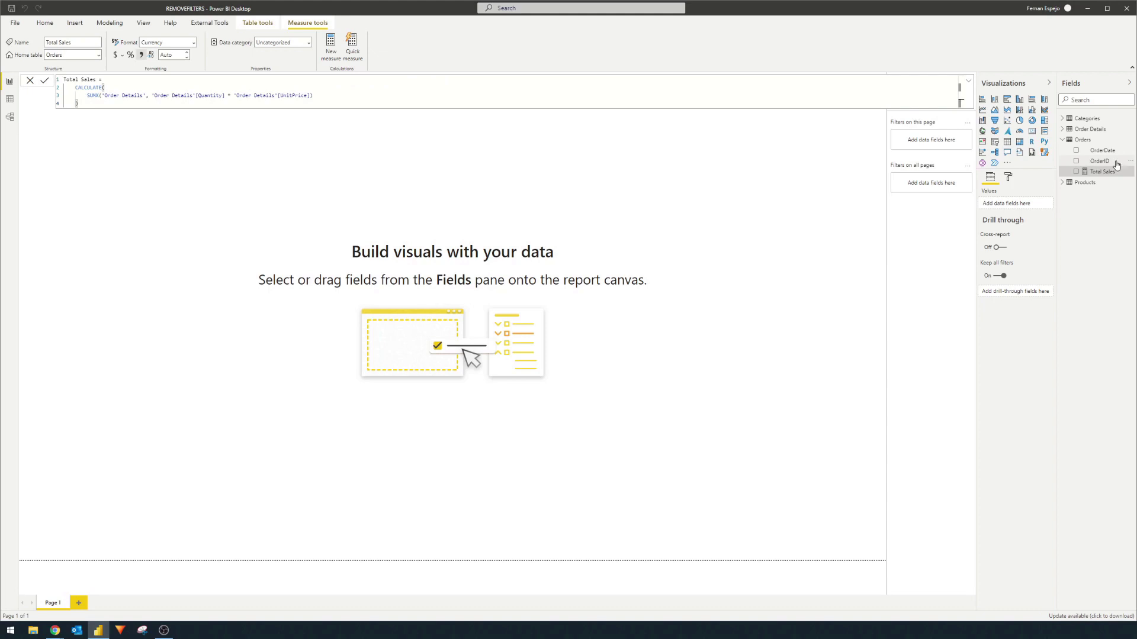
Step: Show Total Sales on the canvas as a shortened £1.35M card visual
drag(1096, 172, 477, 166)
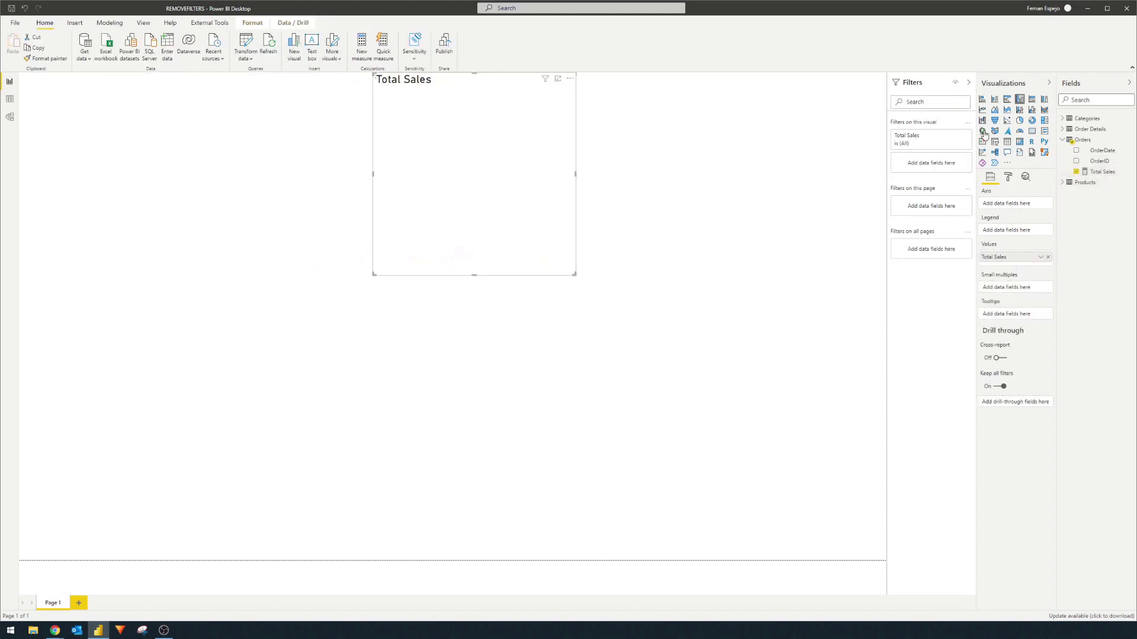
click(1031, 133)
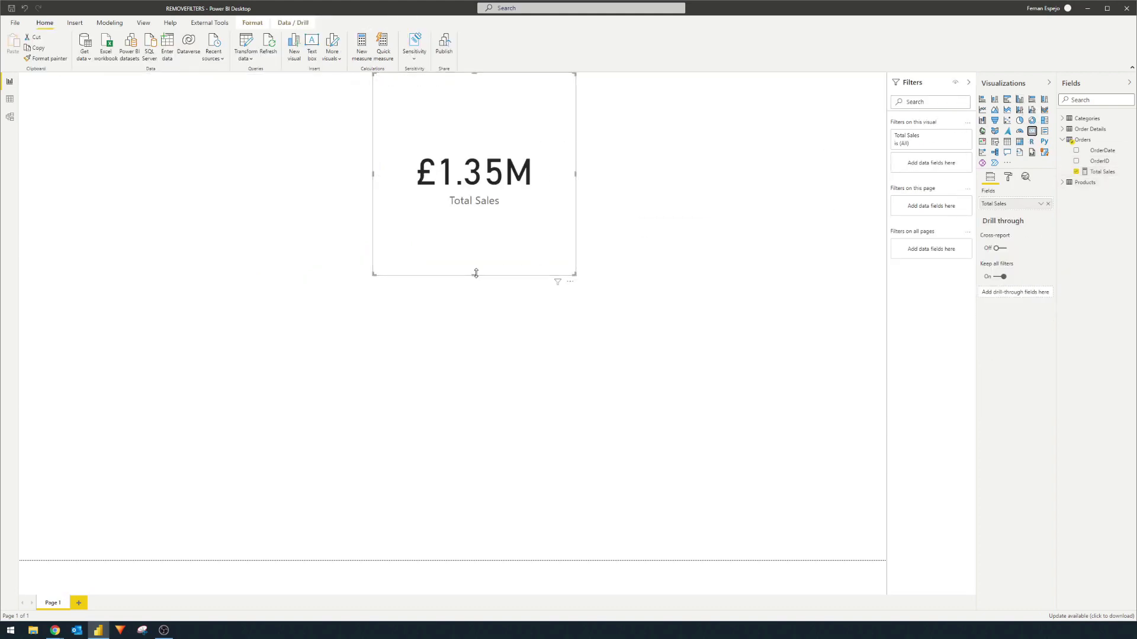
drag(474, 275, 424, 210)
click(531, 336)
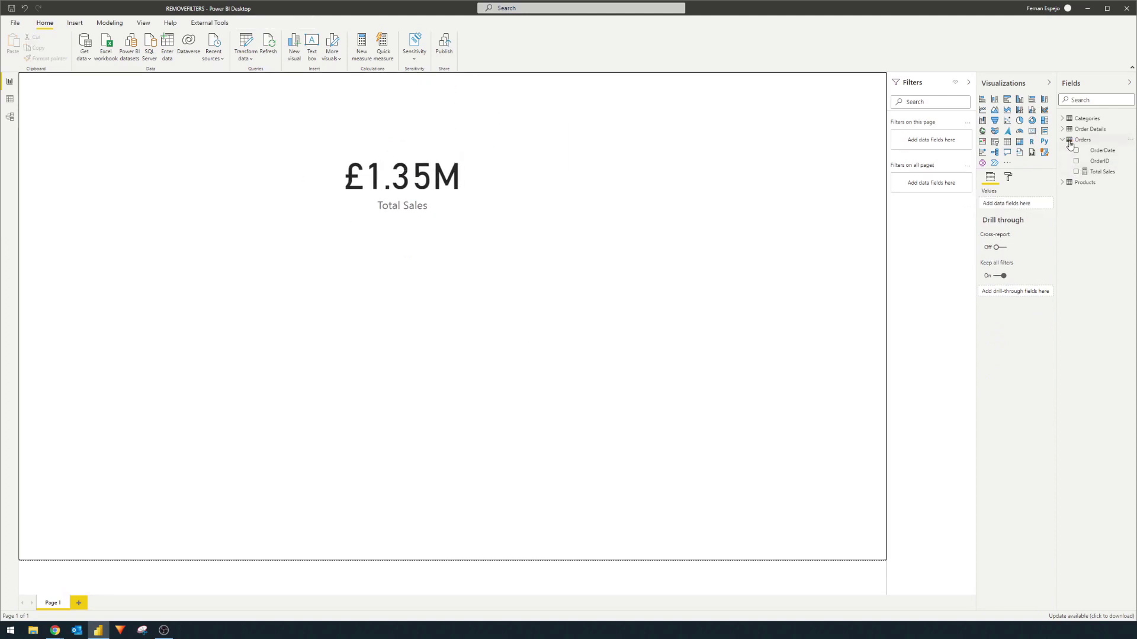
Step: Build a table of CategoryName with Total Sales and place it below the card
click(1062, 118)
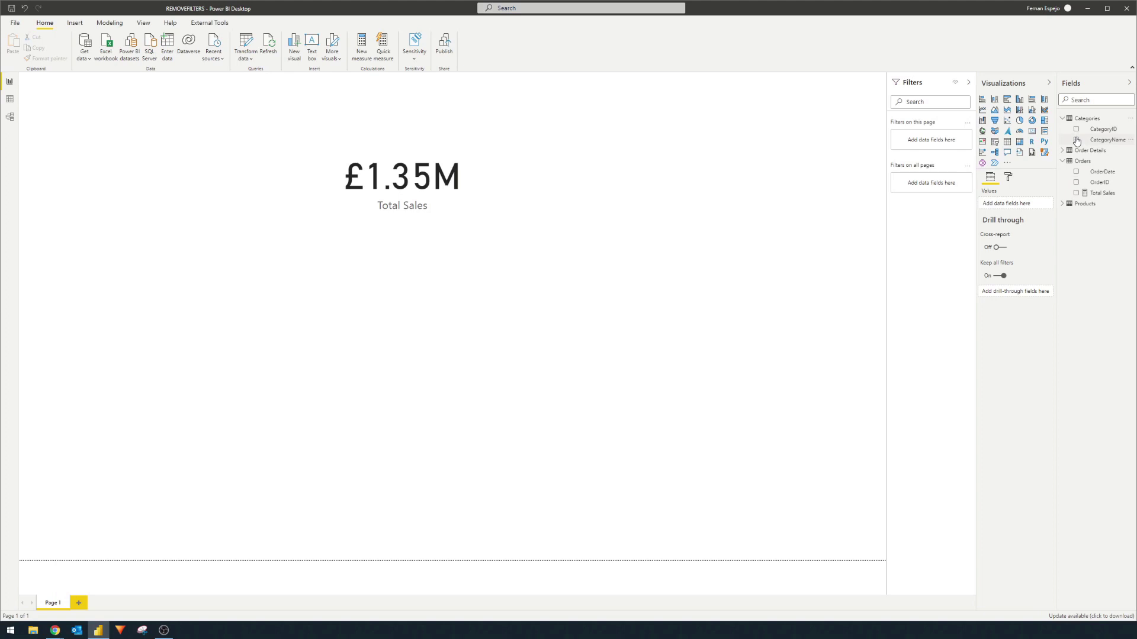
click(1077, 139)
click(1077, 193)
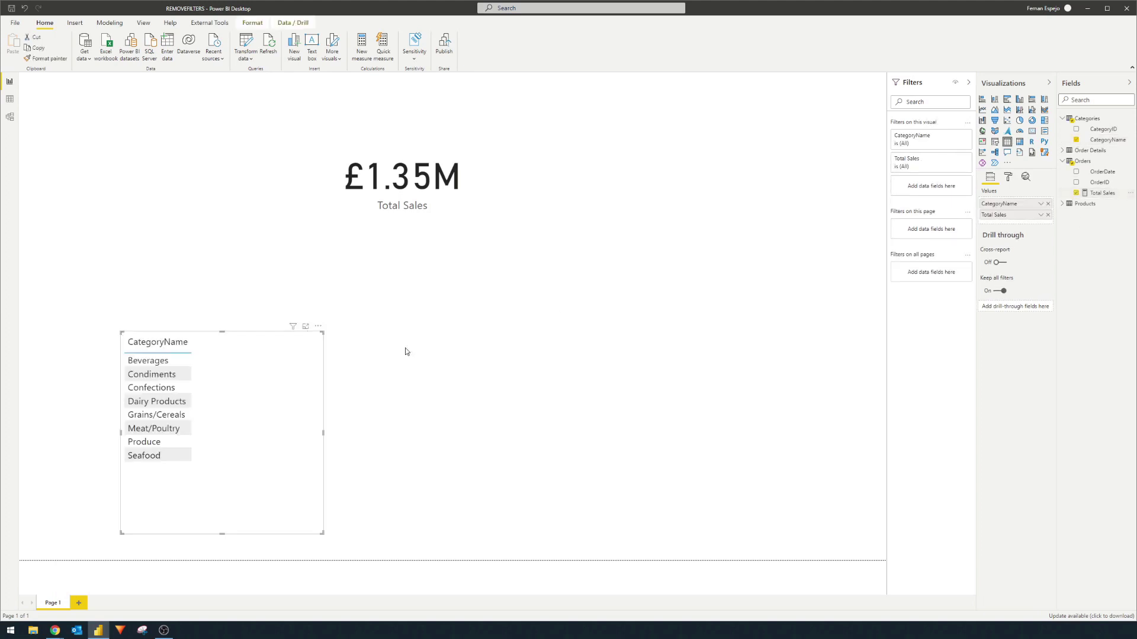
drag(298, 434, 482, 352)
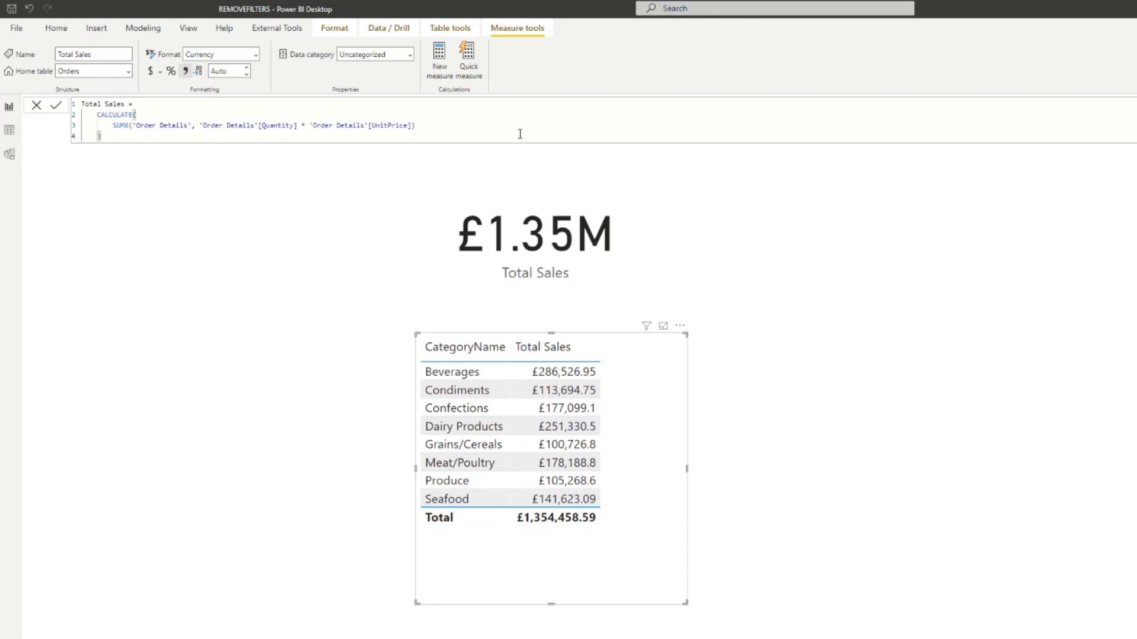
Step: Add REMOVEFILTERS(Categories[CategoryName]) as a new CALCULATE argument in Total Sales and commit
click(435, 123)
key(Return)
text(,)
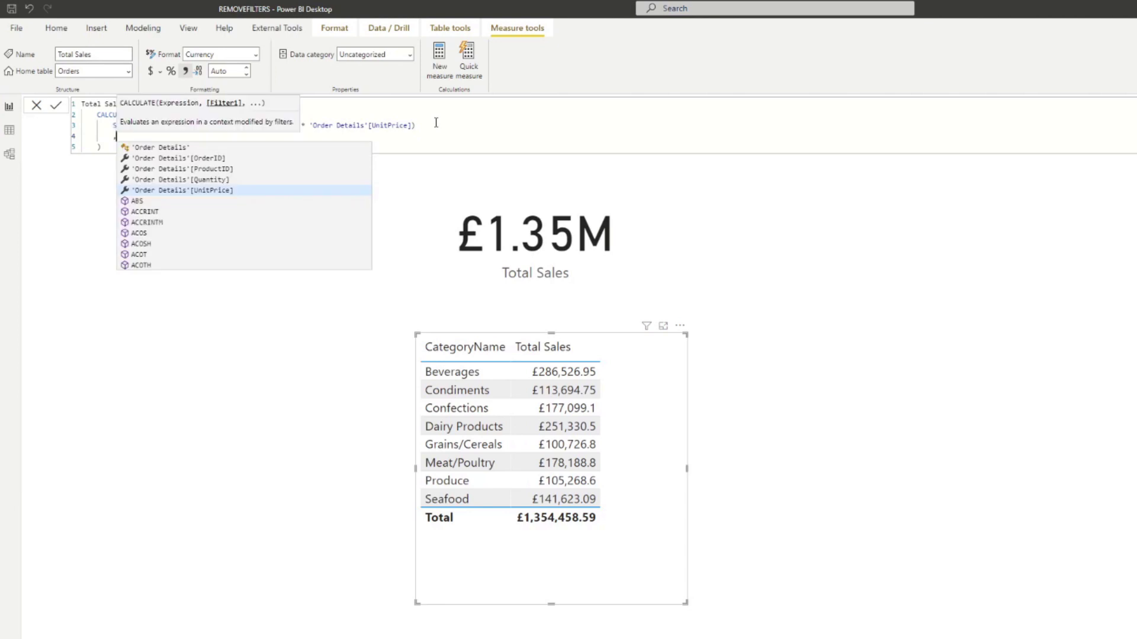
text(REMOVEFILTERS()
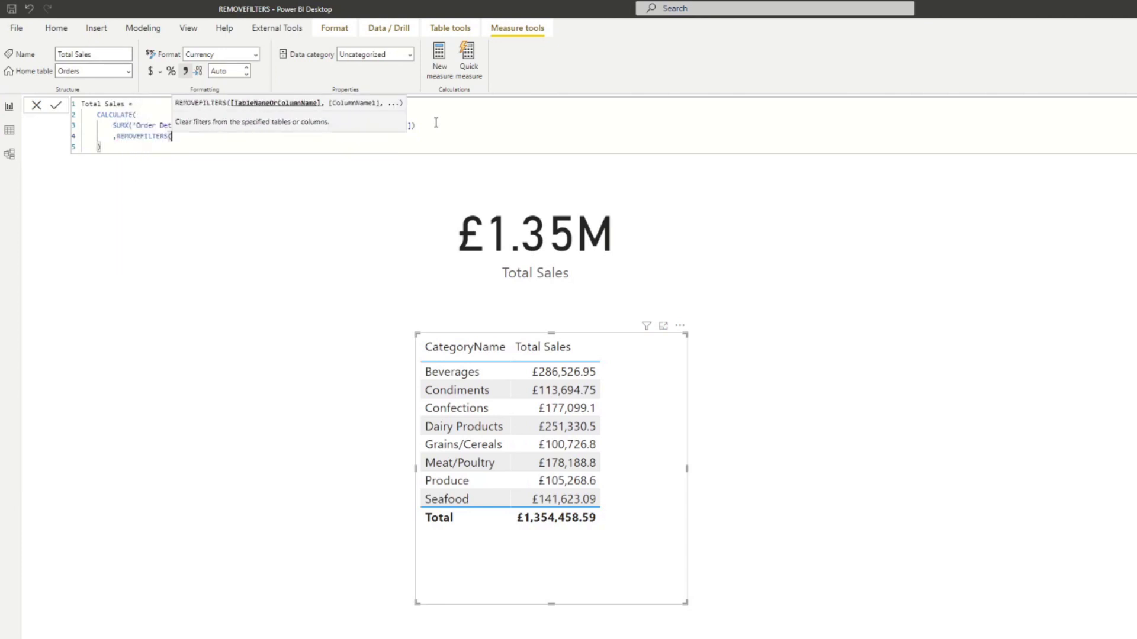
text(Categ)
key(Down)
key(Down)
key(Tab)
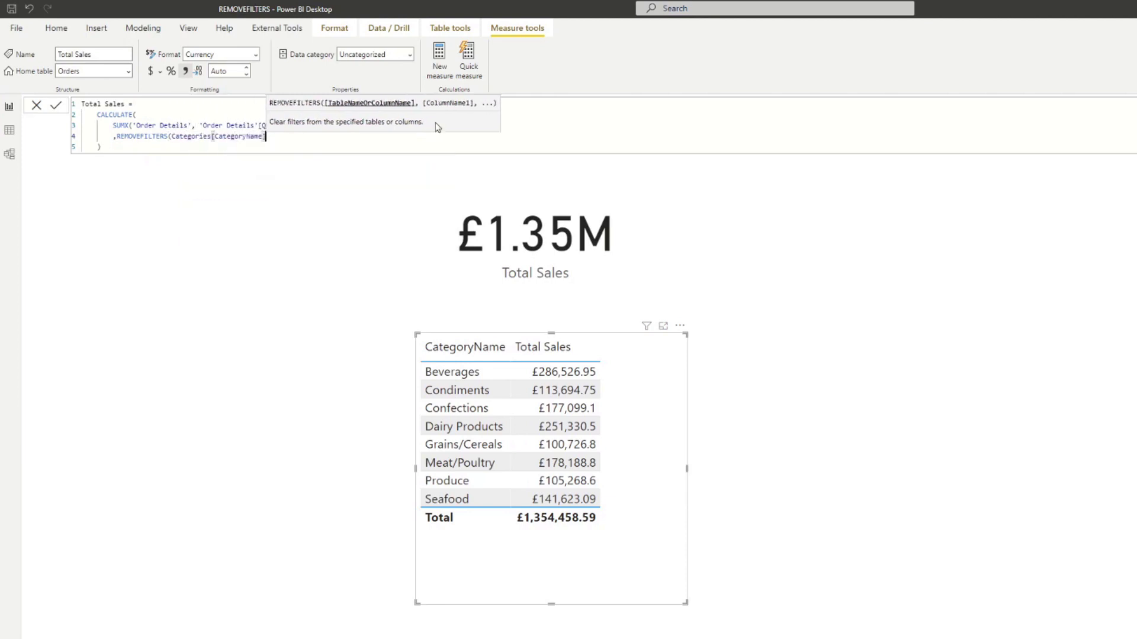
text())
key(Return)
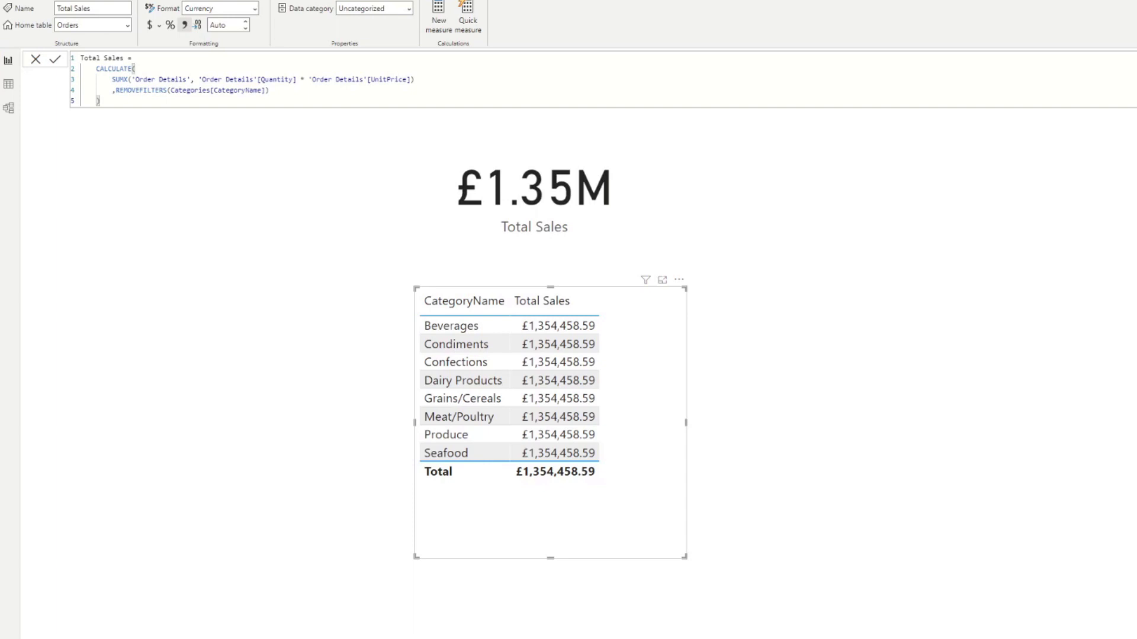
Step: Enlarge the table visual so the CategoryName and ProductName rows are visible
drag(685, 557, 836, 615)
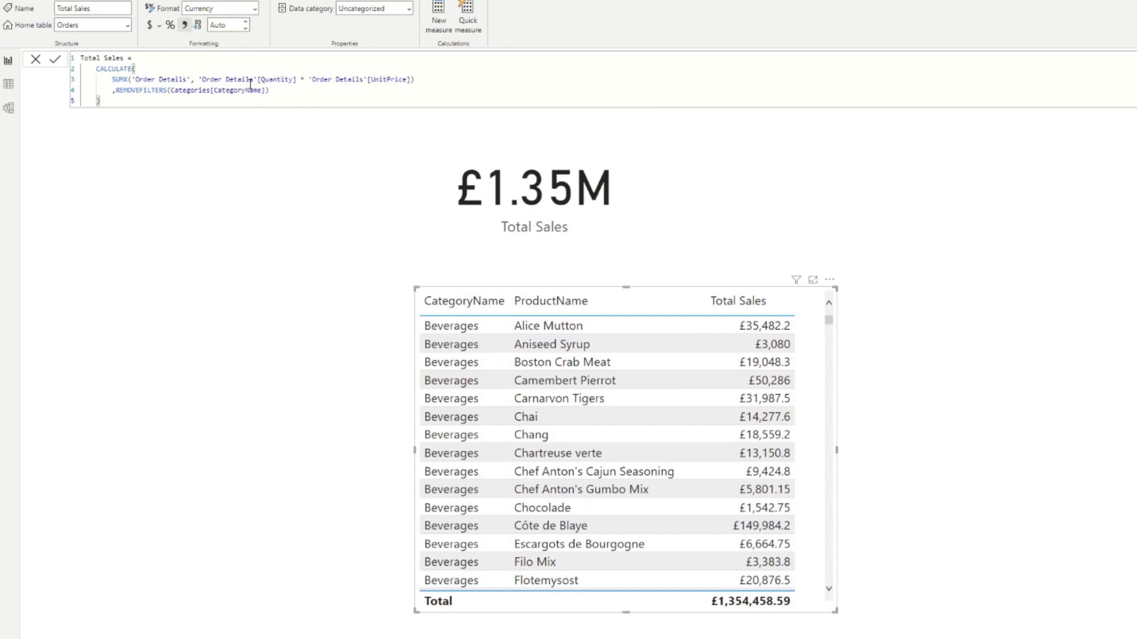
Step: Append Products[ProductName] inside the existing REMOVEFILTERS and commit, triggering the same-table error
click(283, 86)
text(, )
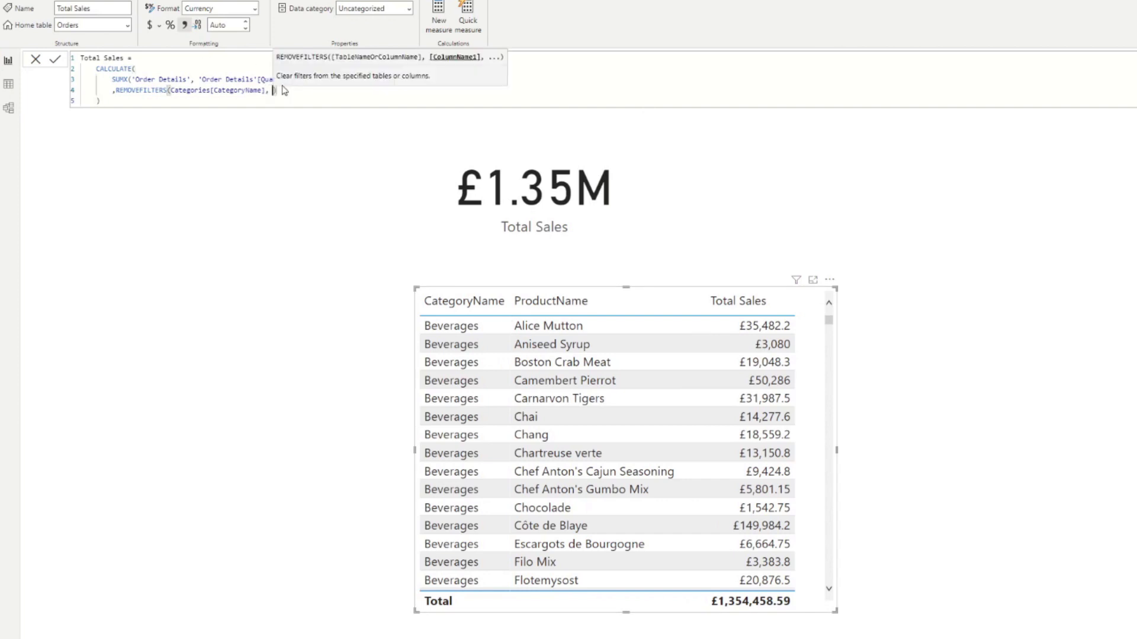
text(Produc)
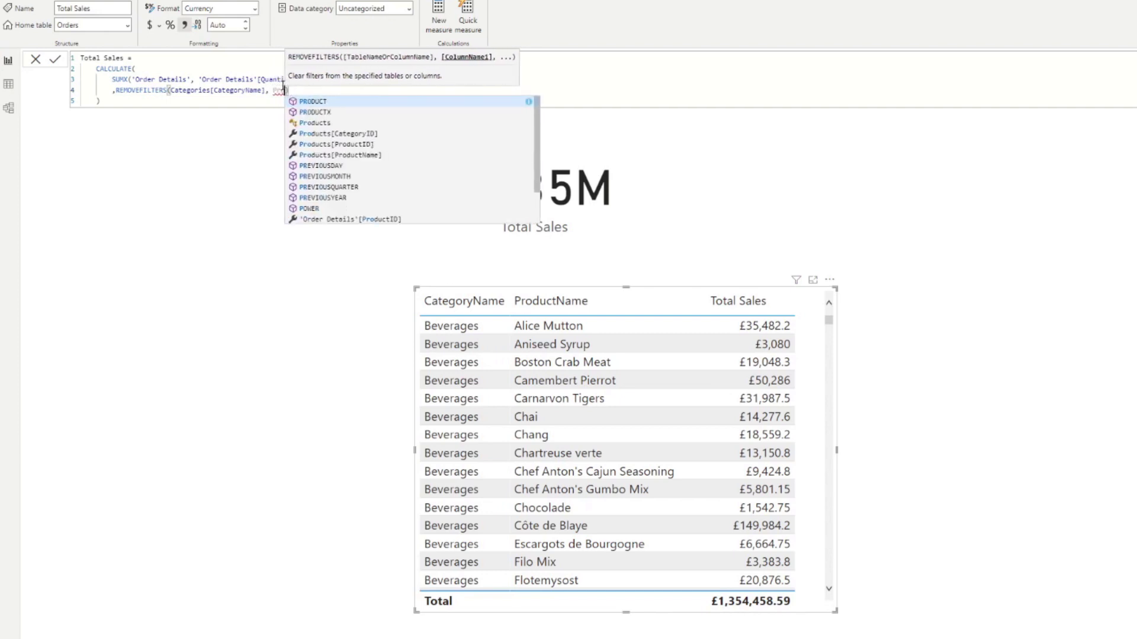
key(Down)
key(Down)
key(Down)
key(Down)
key(Down)
key(Tab)
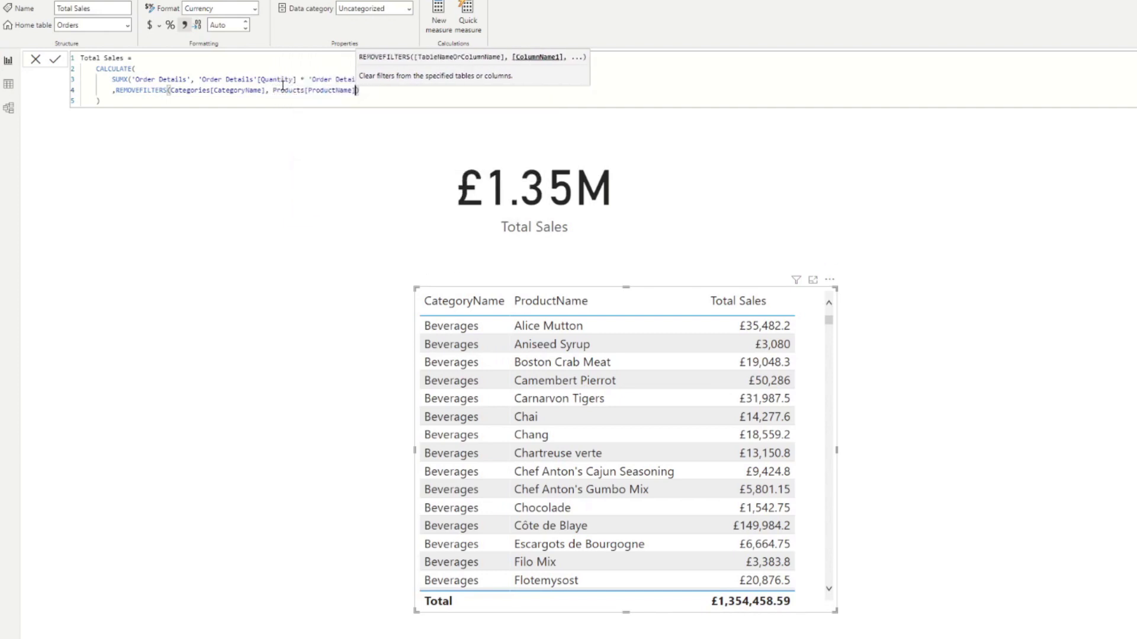
key(Return)
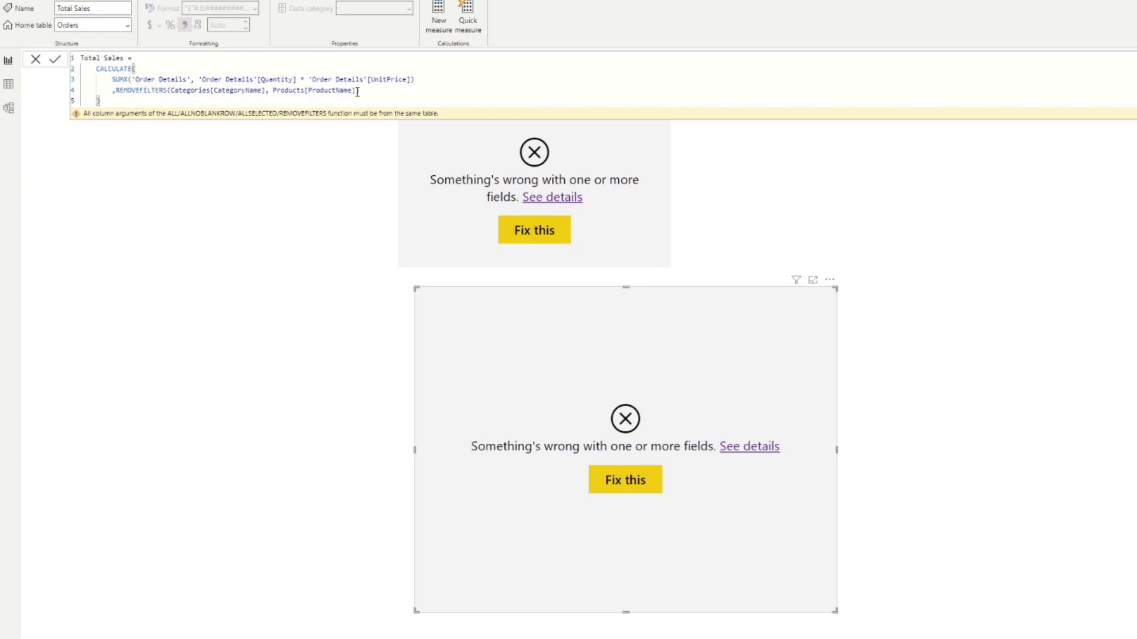
Step: Delete Products[ProductName] from line 4's REMOVEFILTERS and start a new line beginning with a comma
drag(357, 92, 271, 93)
key(BackSpace)
key(BackSpace)
click(272, 93)
key(Return)
text(,)
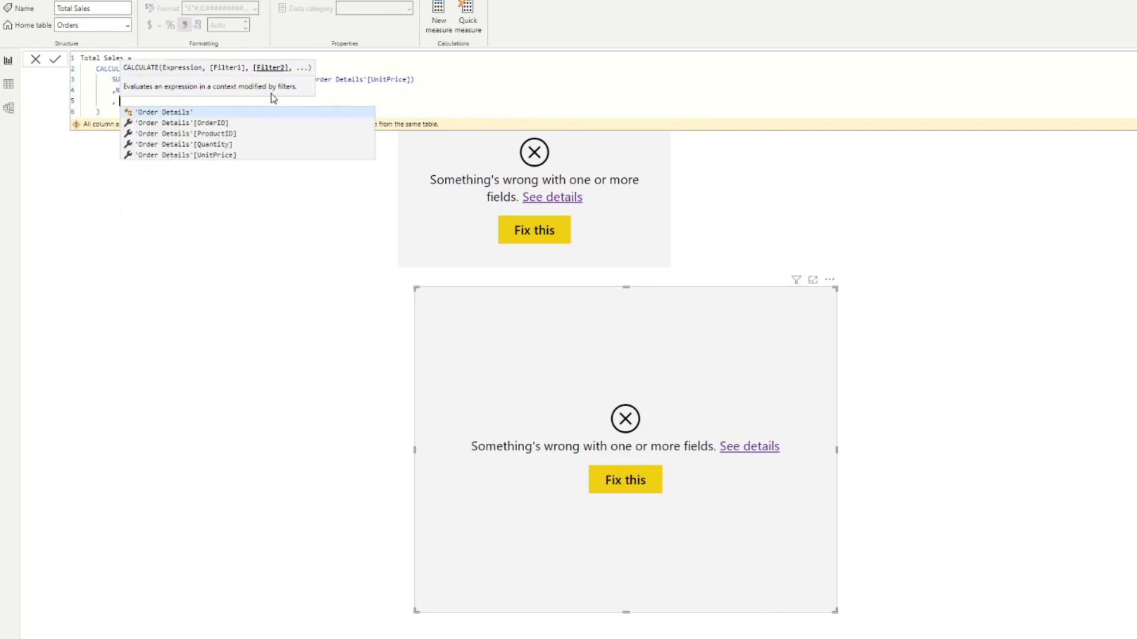
click(493, 93)
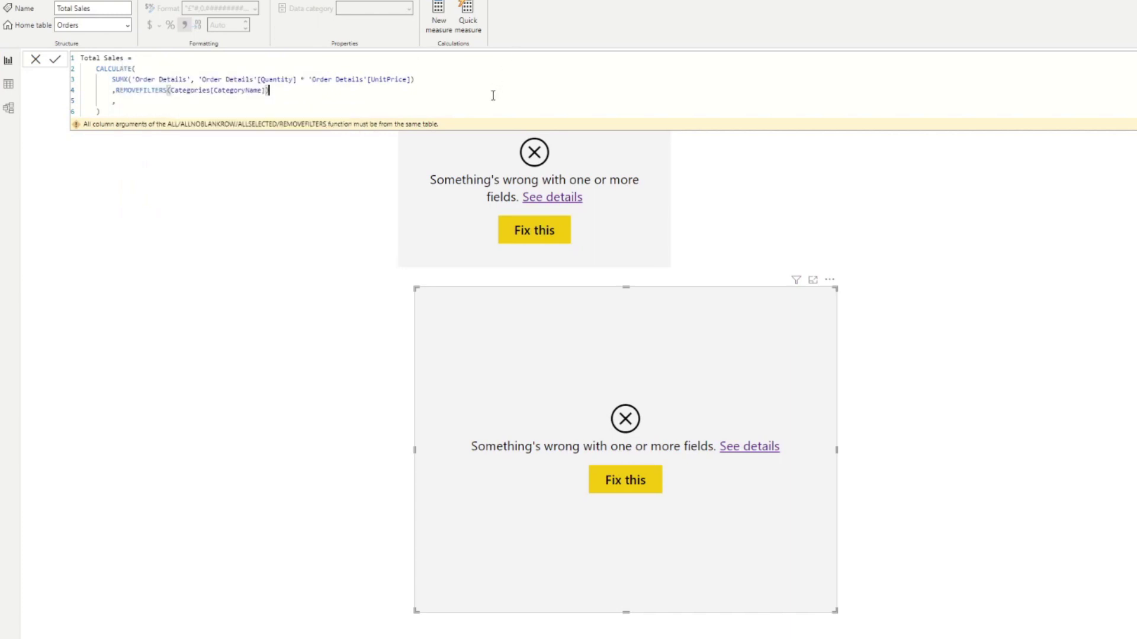
click(299, 101)
Step: Add REMOVEFILTERS(Products[ProductName]) on line 5 and commit the Total Sales measure
text(remove)
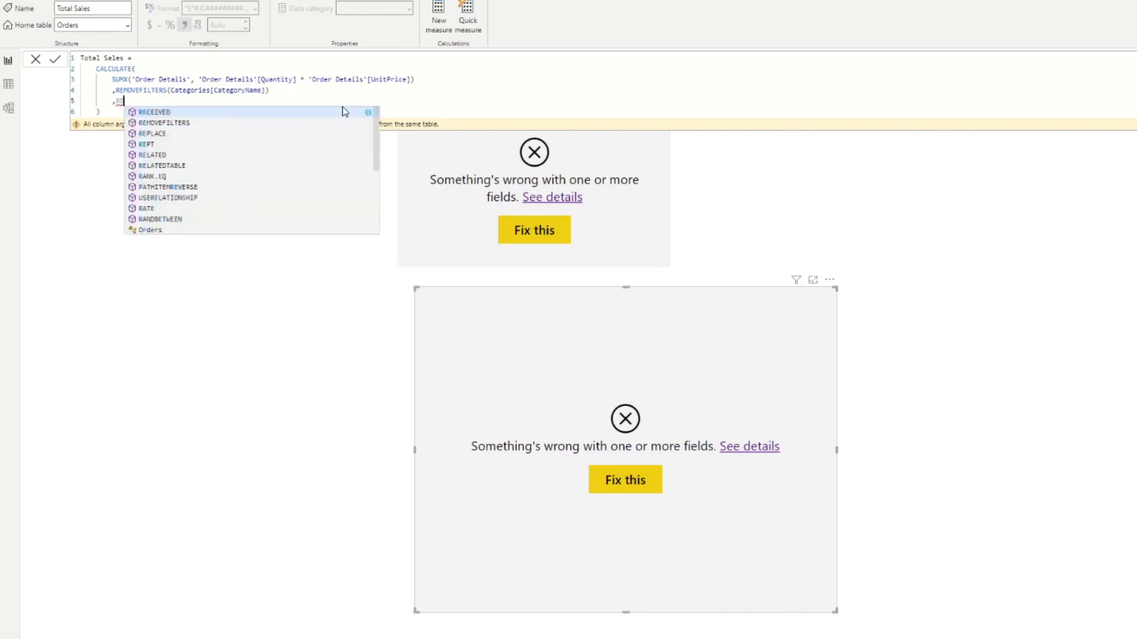
key(Tab)
text())
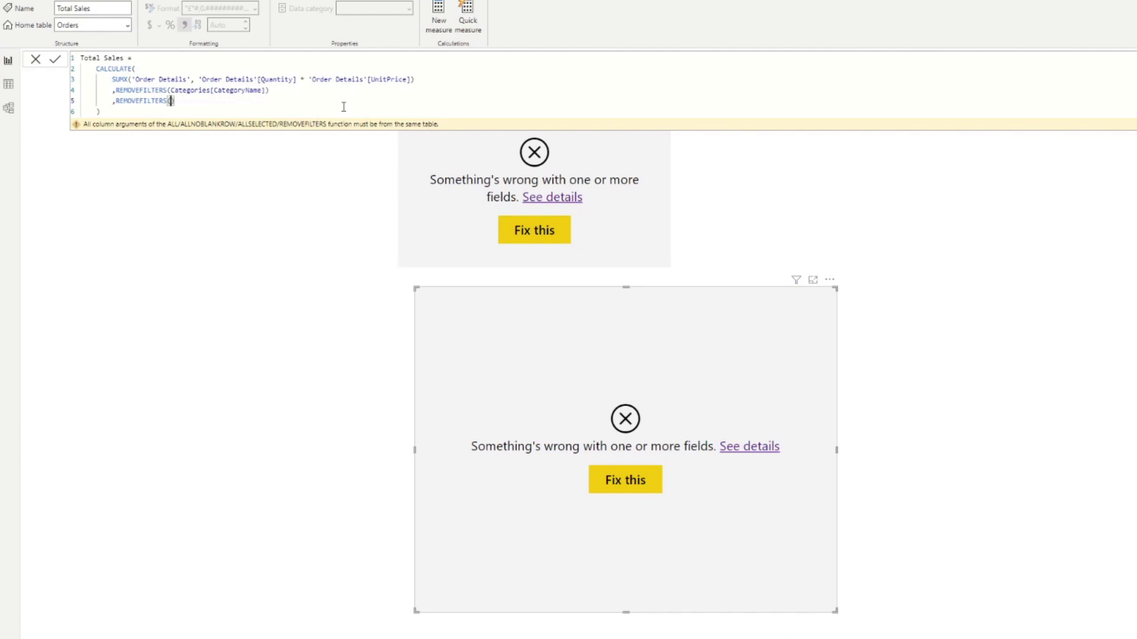
text(Product)
key(Down)
key(Down)
key(Down)
key(Down)
key(Down)
key(Tab)
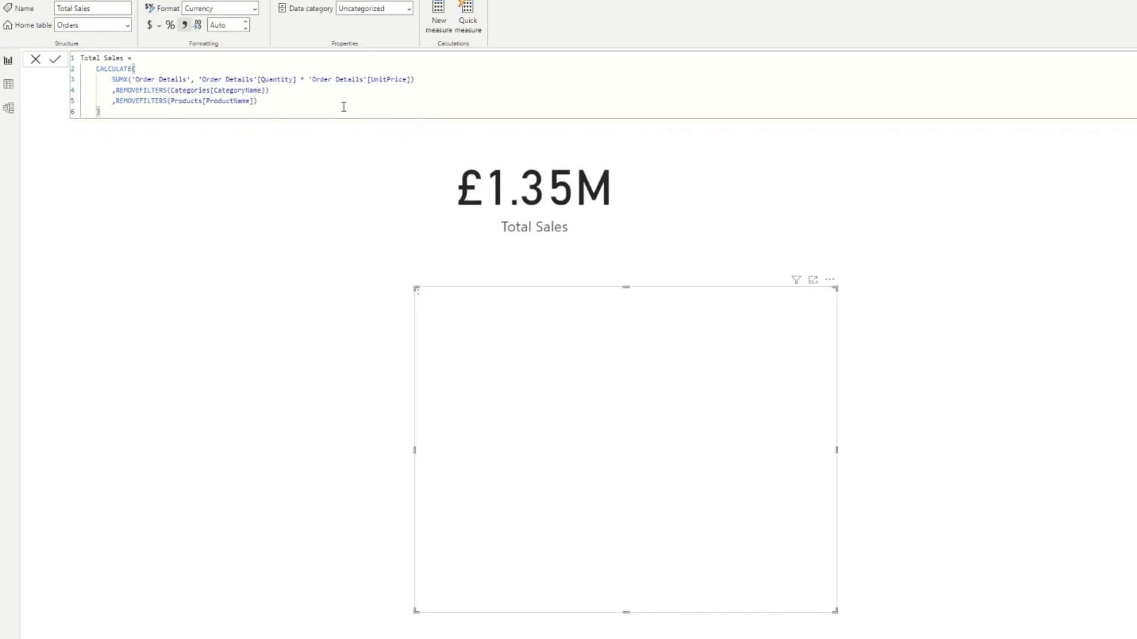
key(Return)
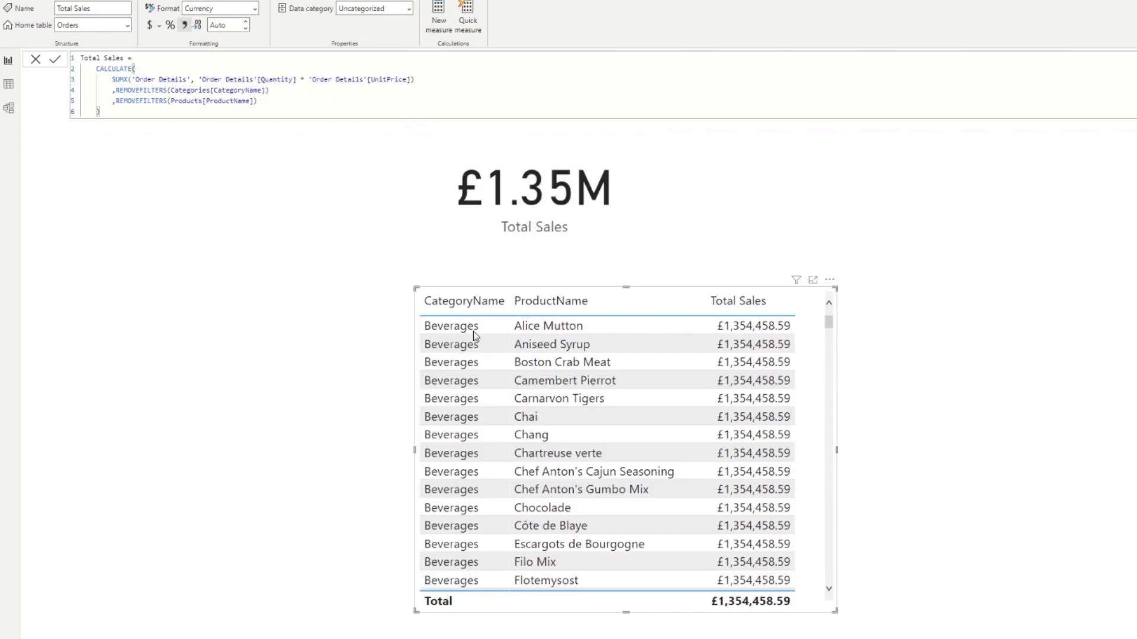
scroll(780, 354, down, 10)
scroll(780, 354, up, 10)
Step: Strip the Categories[CategoryName] and Products[ProductName] arguments, leaving an empty REMOVEFILTERS(), and commit
drag(272, 101, 170, 90)
key(BackSpace)
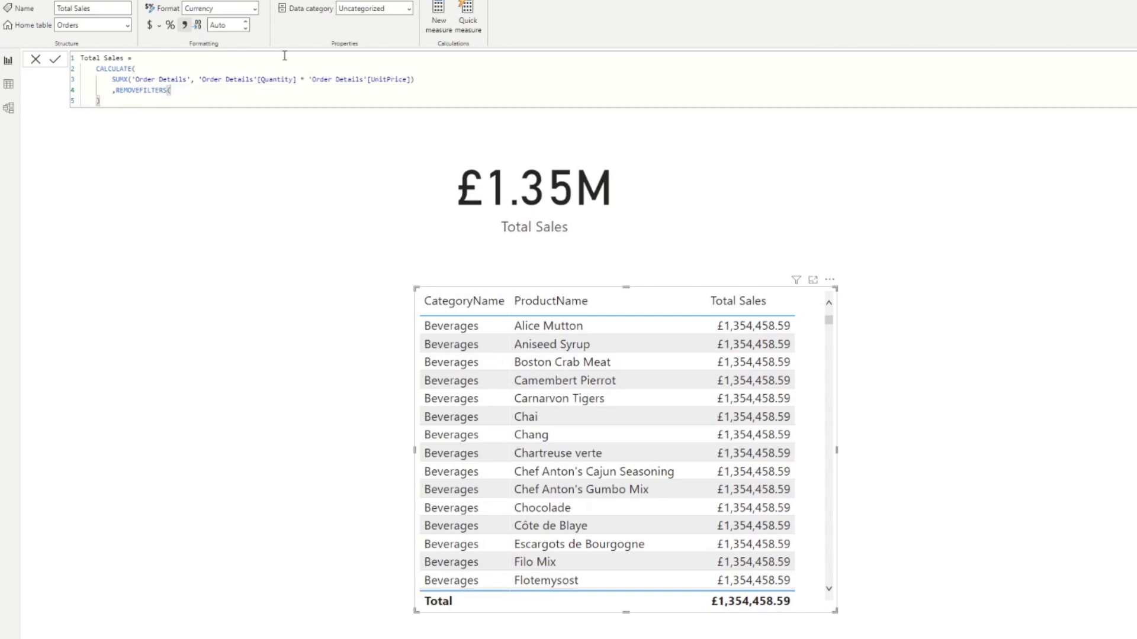
key(Return)
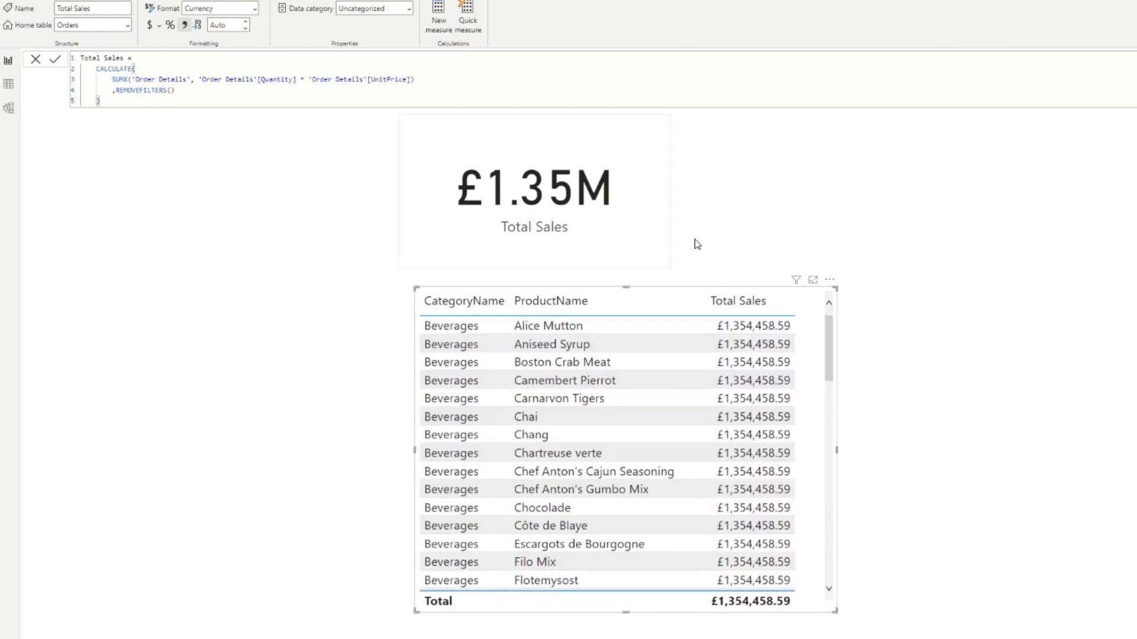